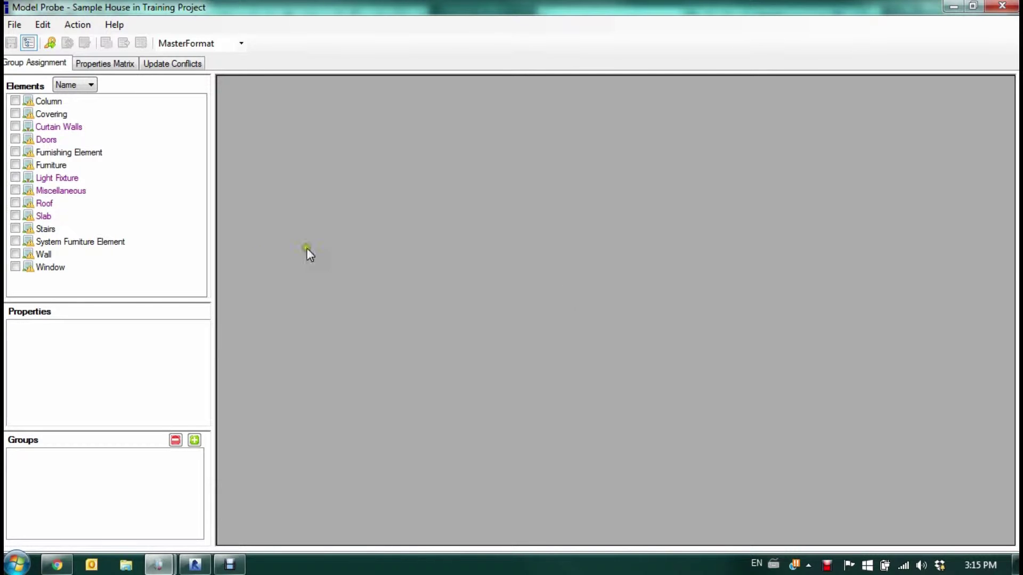
- List the Doors element types and show the Door Ironmongery[Materials and Finishes] property in the table
{"action": "left_click", "coordinate": [16, 139]}
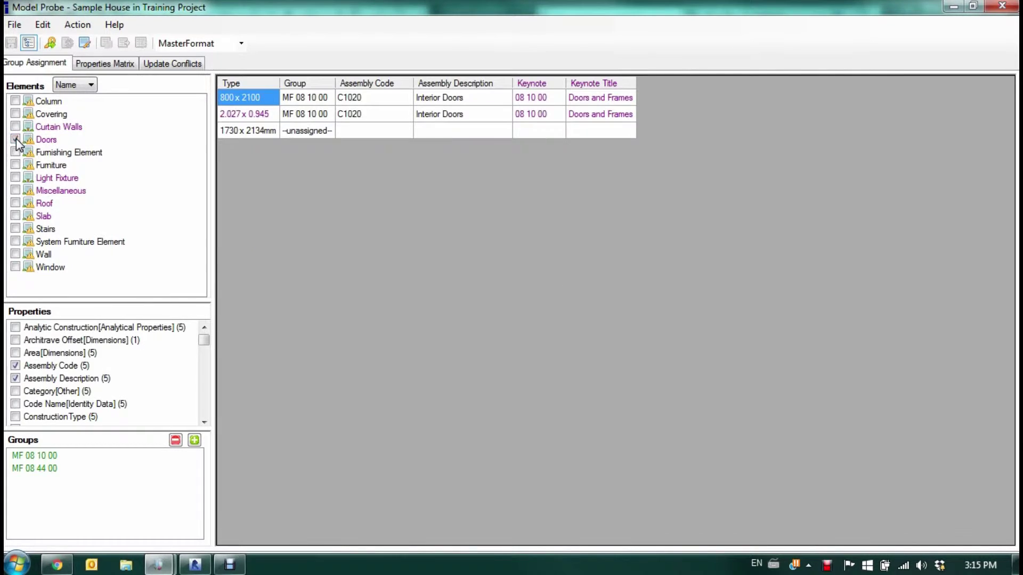
{"action": "left_click", "coordinate": [204, 396]}
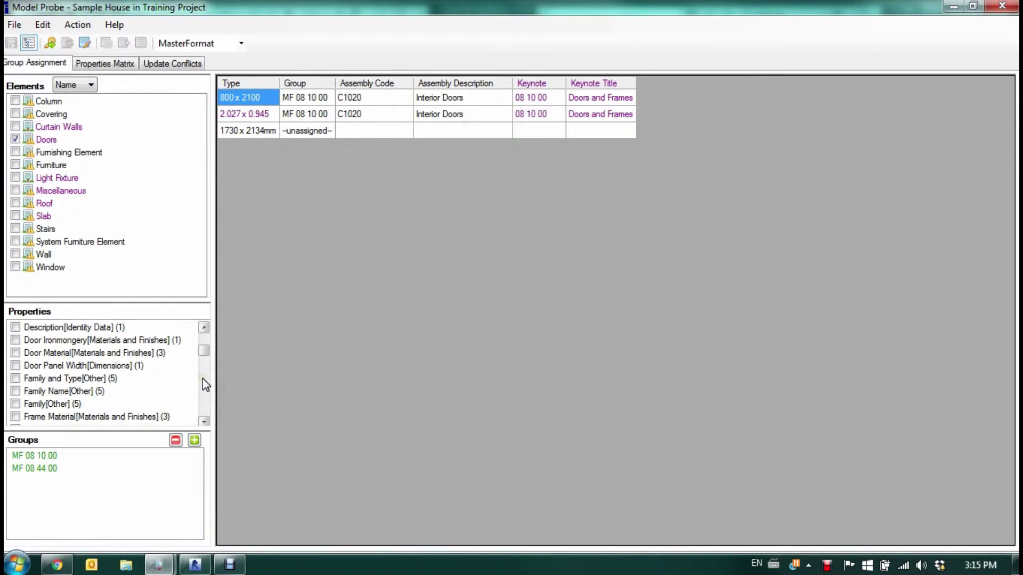
{"action": "left_click", "coordinate": [15, 341]}
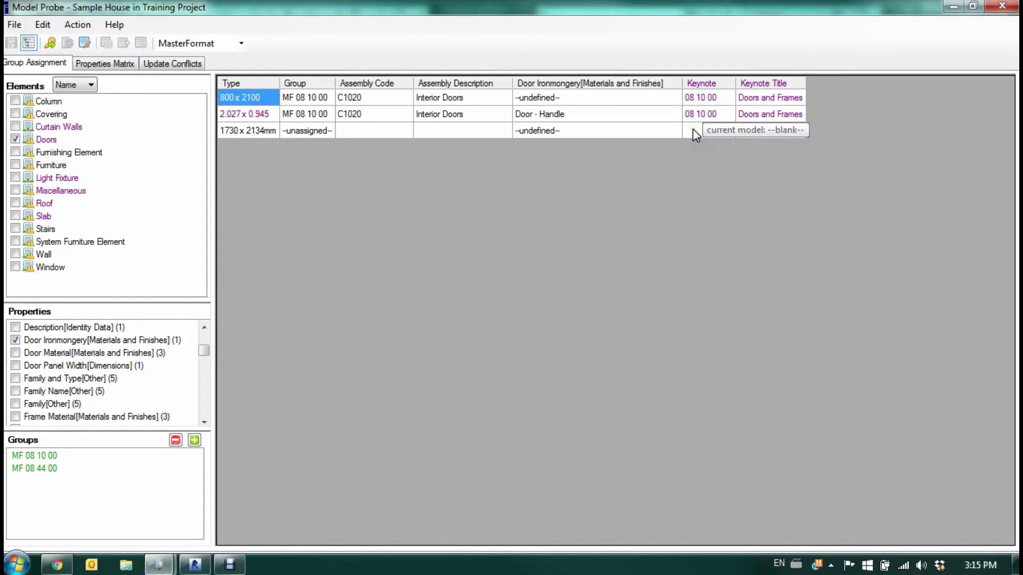
{"action": "double_click", "coordinate": [553, 98]}
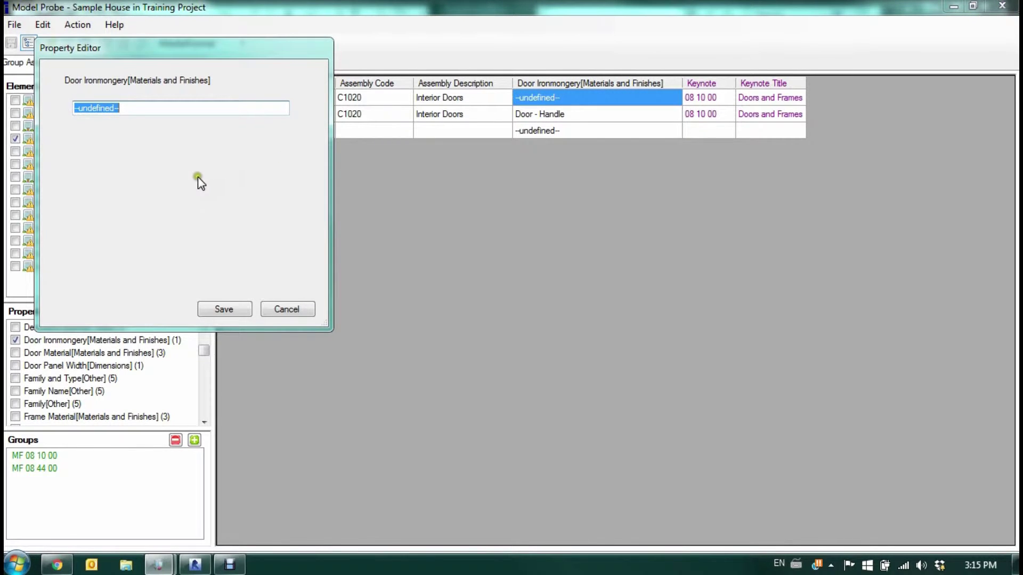
{"action": "left_click", "coordinate": [288, 310]}
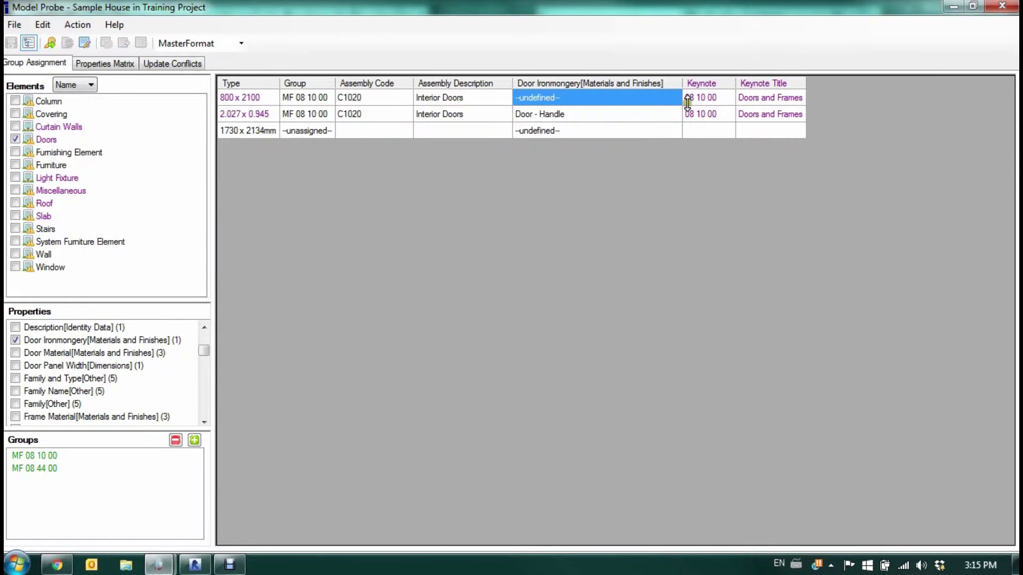
- Add the IsExternal[DoorCommon] property to the doors table
{"action": "left_click", "coordinate": [201, 404]}
{"action": "left_click", "coordinate": [202, 404]}
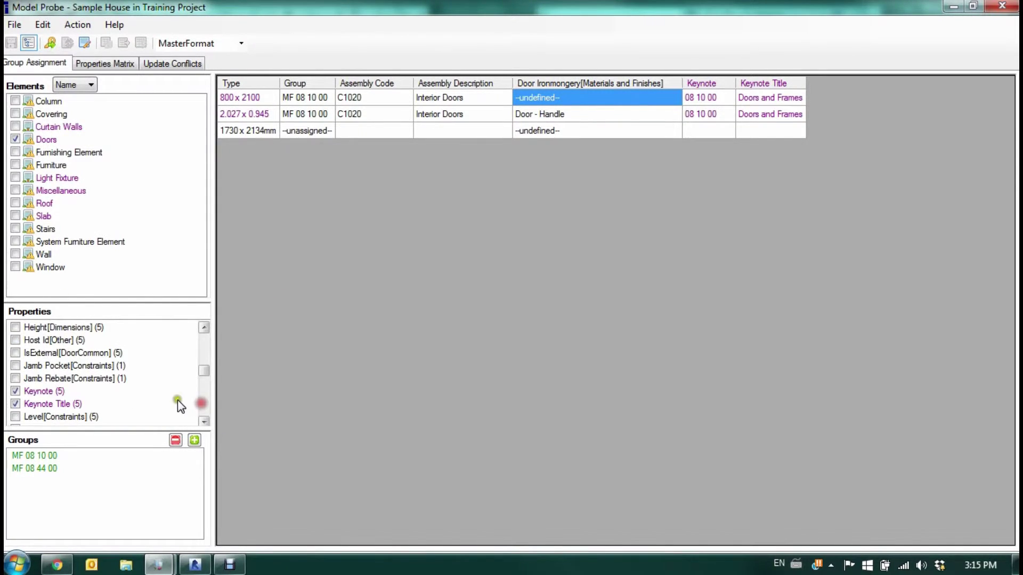
{"action": "left_click", "coordinate": [14, 353]}
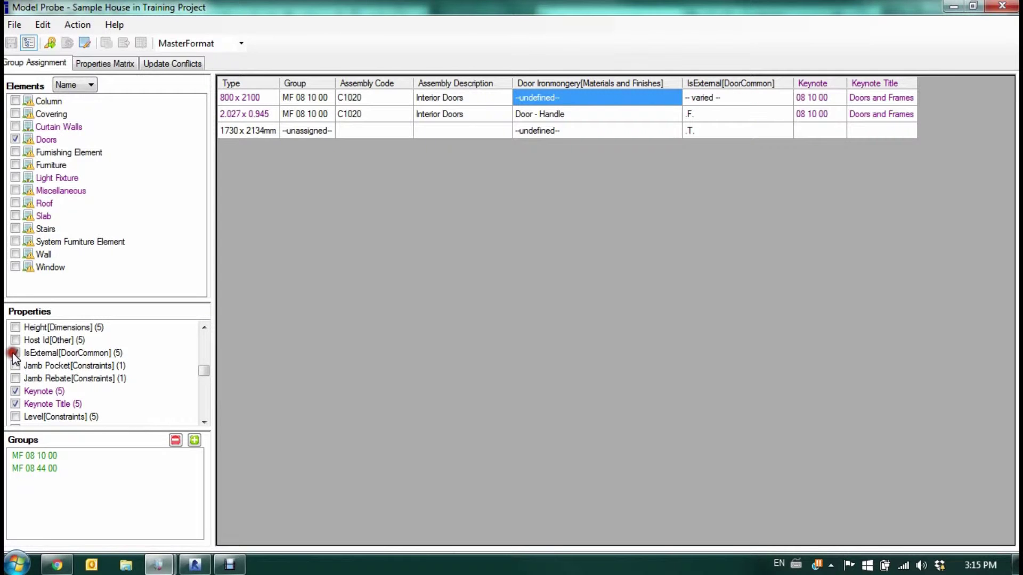
- Open the IsExternal value of the 800 x 2100 door type for editing and view its True and False choices
{"action": "left_click", "coordinate": [708, 99]}
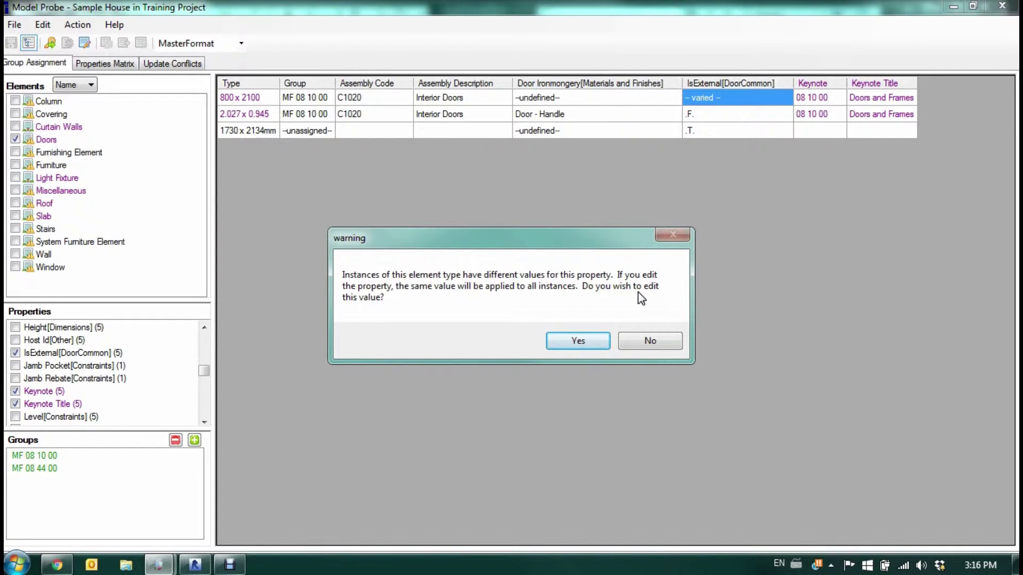
{"action": "left_click", "coordinate": [589, 341]}
{"action": "left_click", "coordinate": [590, 342]}
{"action": "left_click", "coordinate": [148, 118]}
{"action": "left_click", "coordinate": [218, 109]}
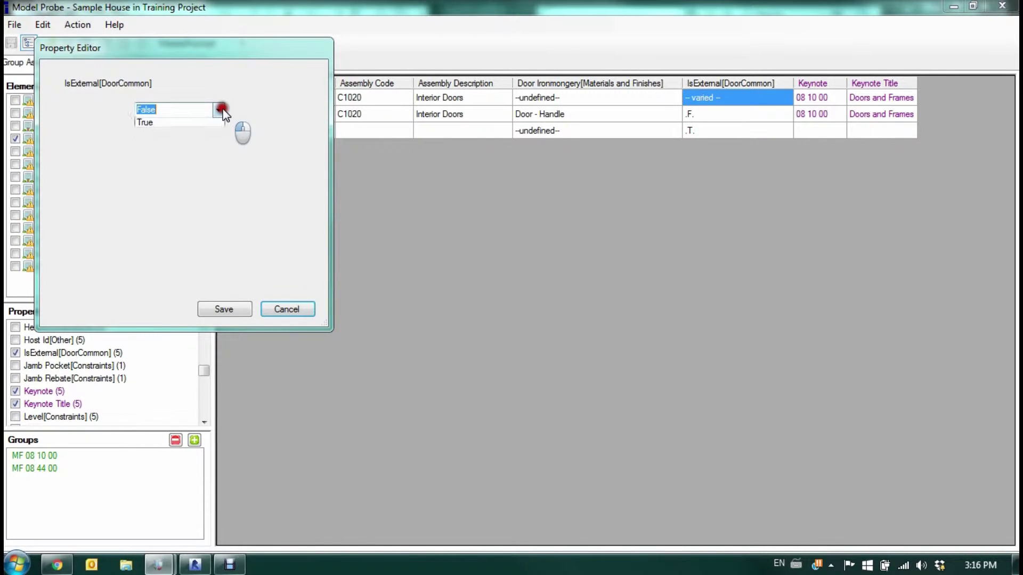
{"action": "left_click", "coordinate": [288, 310]}
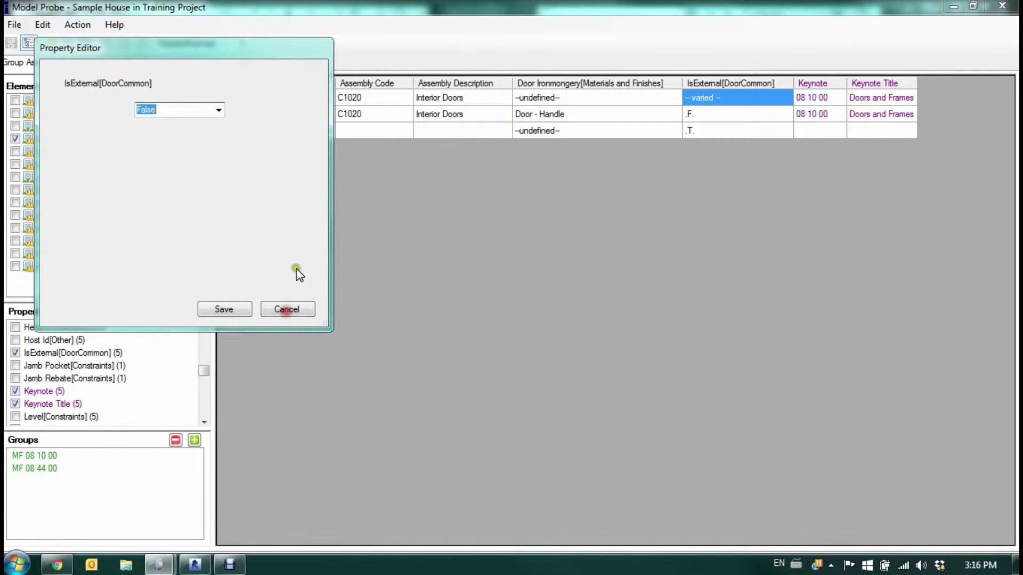
{"action": "left_click", "coordinate": [296, 308]}
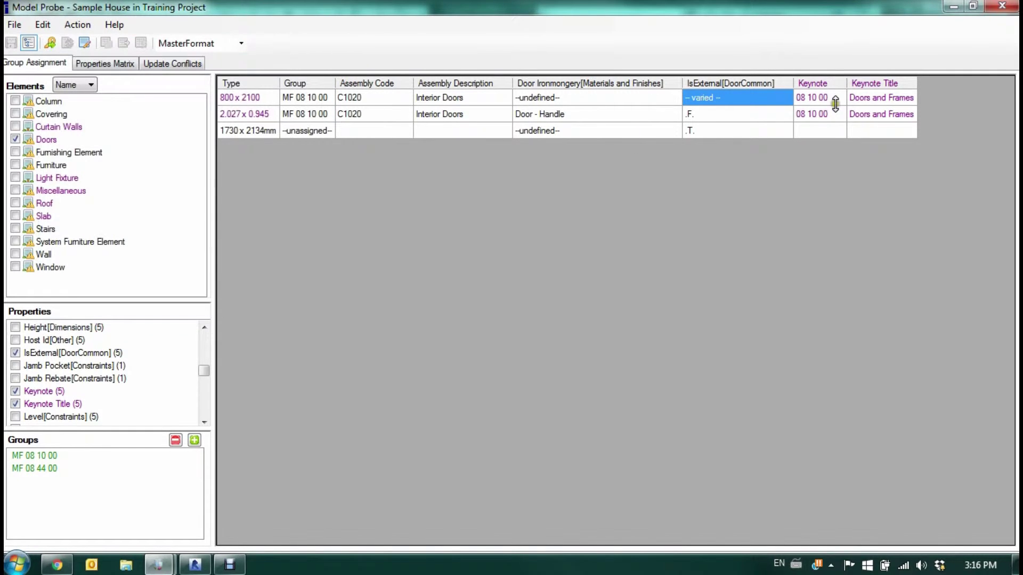
- Open the IsExternal values of all three door types together for editing
{"action": "mouse_move", "coordinate": [824, 114]}
{"action": "mouse_move", "coordinate": [395, 119]}
{"action": "left_click", "coordinate": [712, 117]}
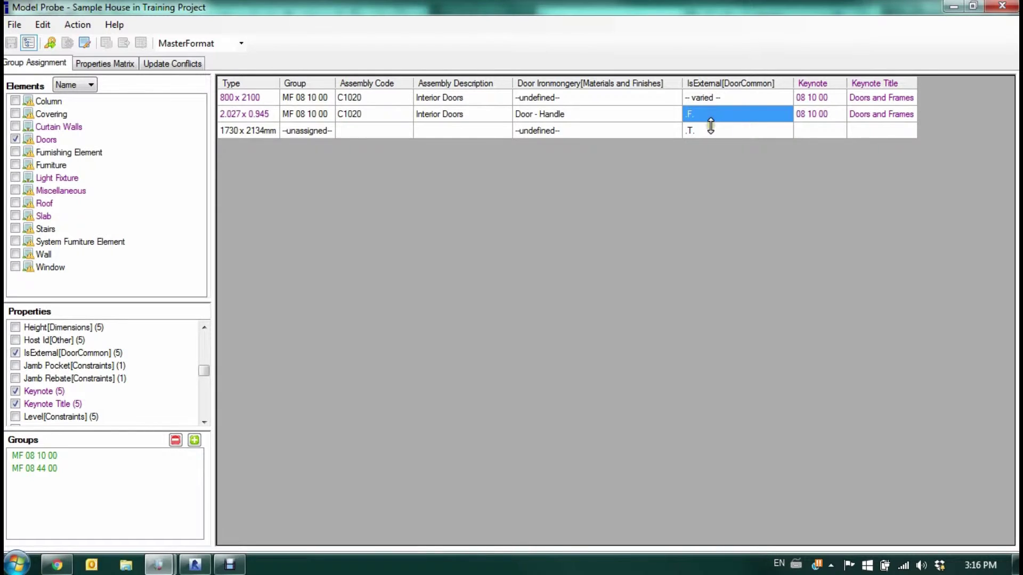
{"action": "left_click_drag", "start_coordinate": [712, 98], "coordinate": [717, 130]}
{"action": "right_click", "coordinate": [718, 131]}
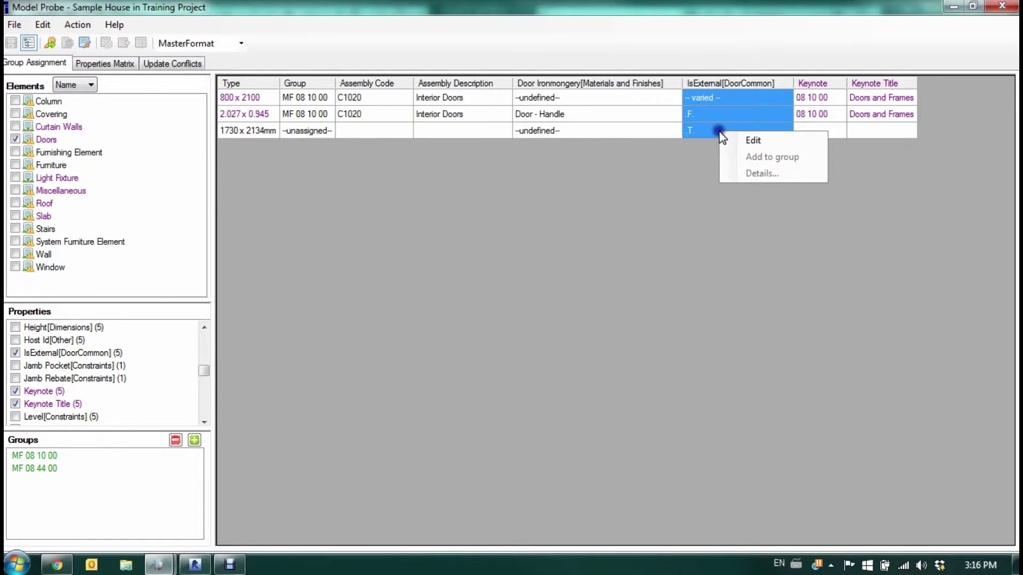
{"action": "left_click", "coordinate": [753, 141]}
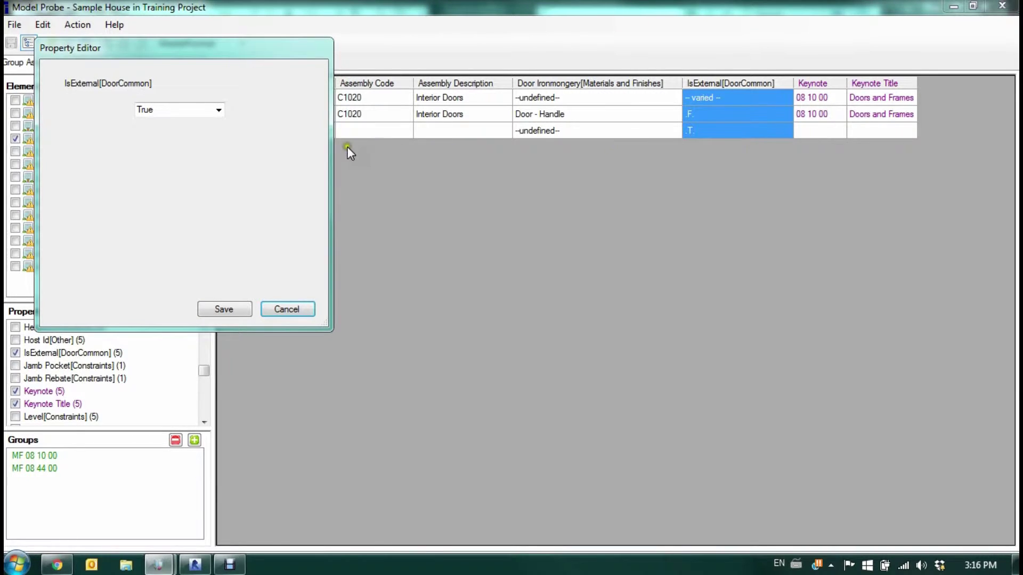
{"action": "left_click", "coordinate": [301, 307]}
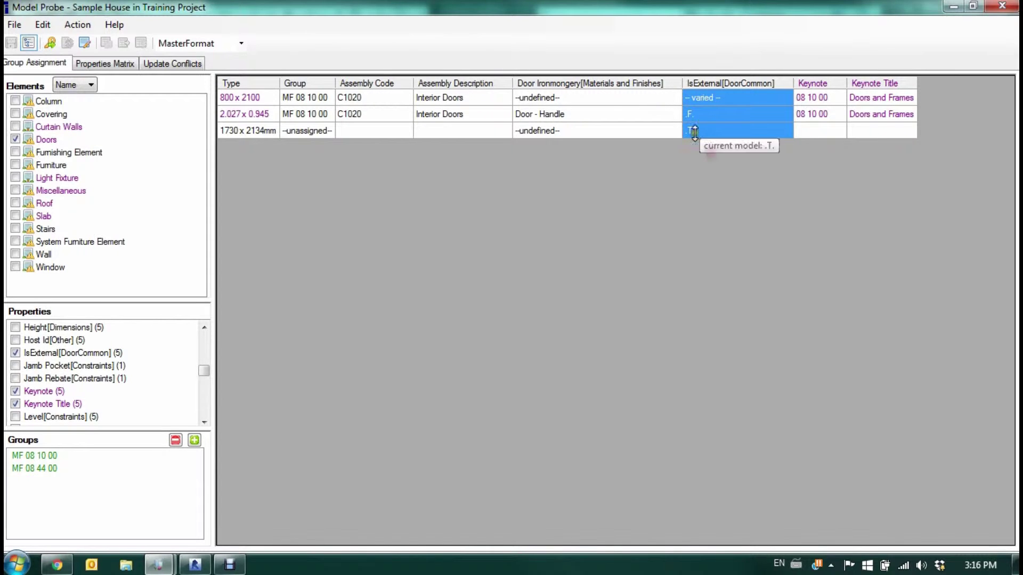
- Set the Door Ironmongery property of the 800 x 2100 door type to "Door - Handle"
{"action": "double_click", "coordinate": [560, 98]}
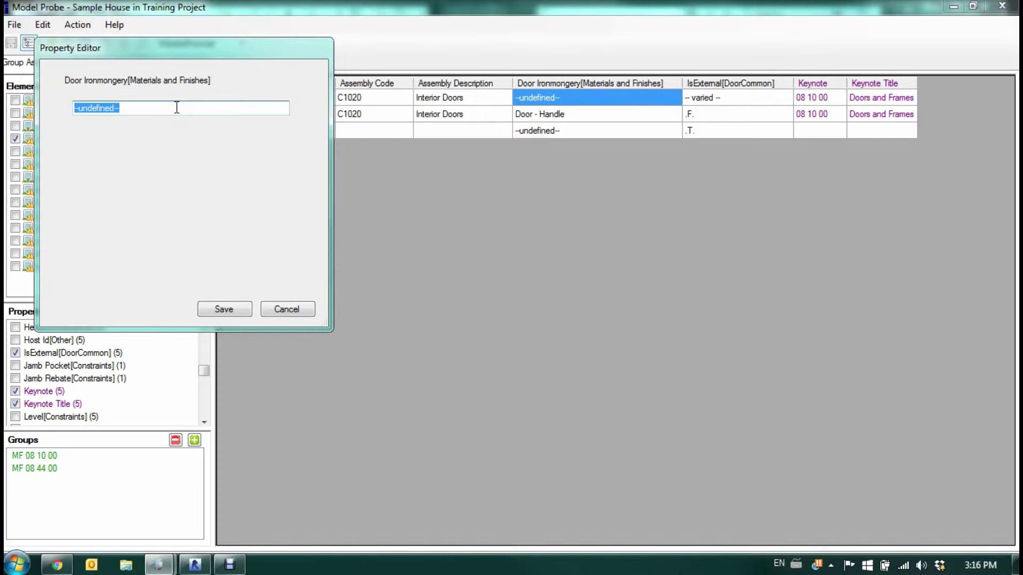
{"action": "type", "text": "Door - Hanld"}
{"action": "key", "text": "BackSpace"}
{"action": "key", "text": "BackSpace"}
{"action": "type", "text": "dle"}
{"action": "left_click", "coordinate": [220, 313]}
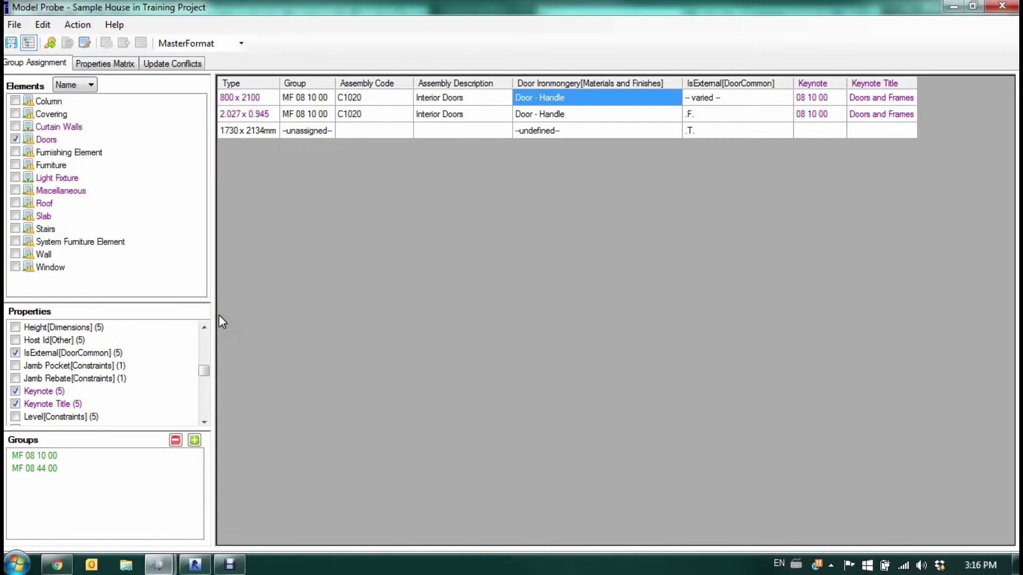
{"action": "left_click", "coordinate": [445, 118]}
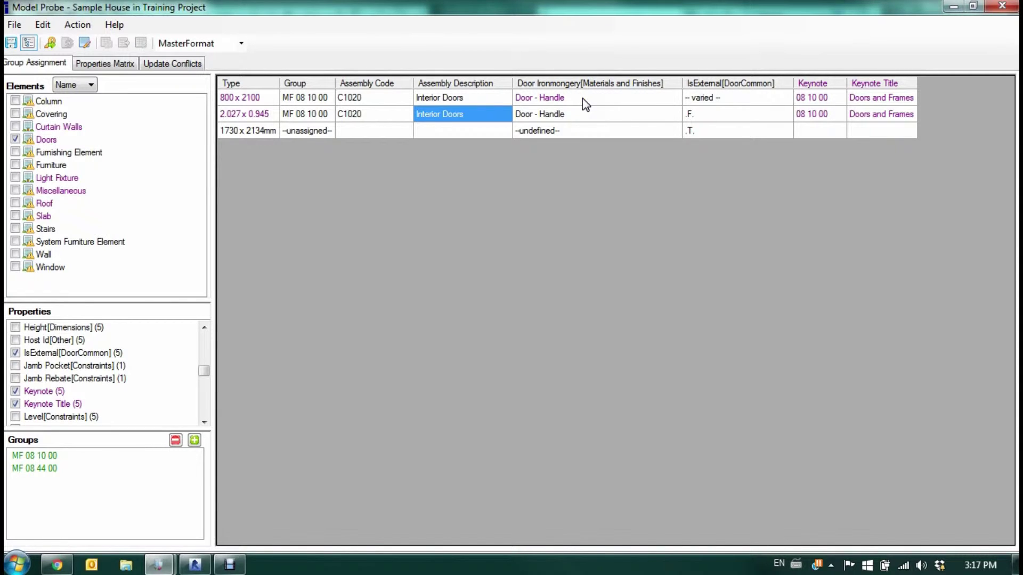
- Save the property edit and export the changes to rac_basic 2016 EN.txt, replacing the existing file
{"action": "left_click", "coordinate": [13, 44]}
{"action": "left_click", "coordinate": [13, 25]}
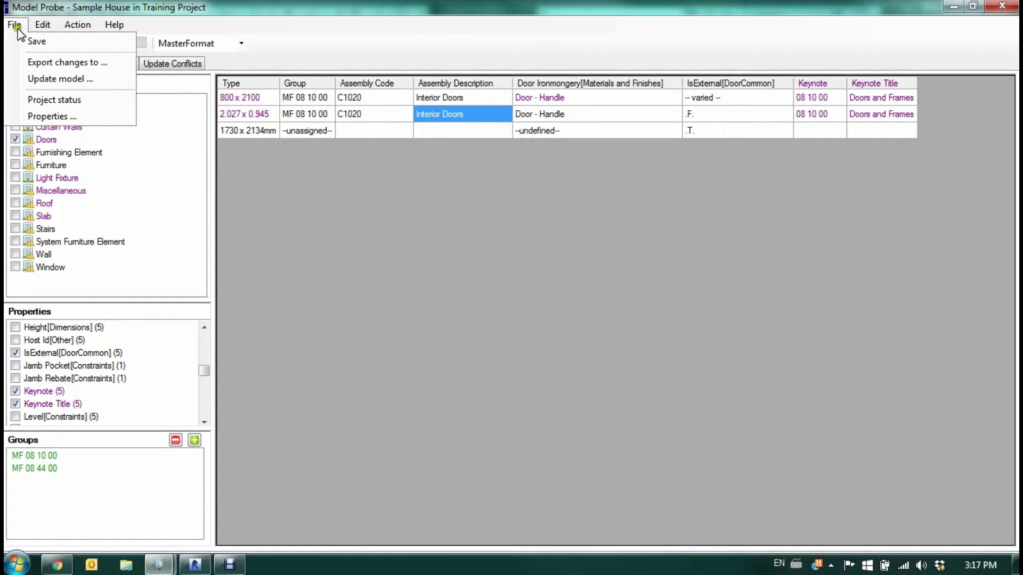
{"action": "left_click", "coordinate": [44, 62]}
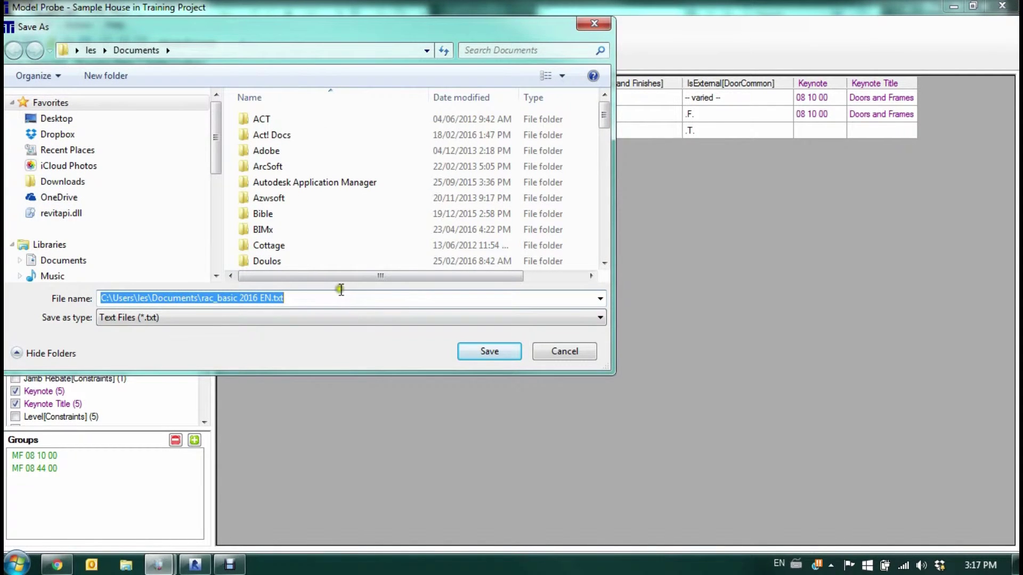
{"action": "left_click", "coordinate": [472, 352]}
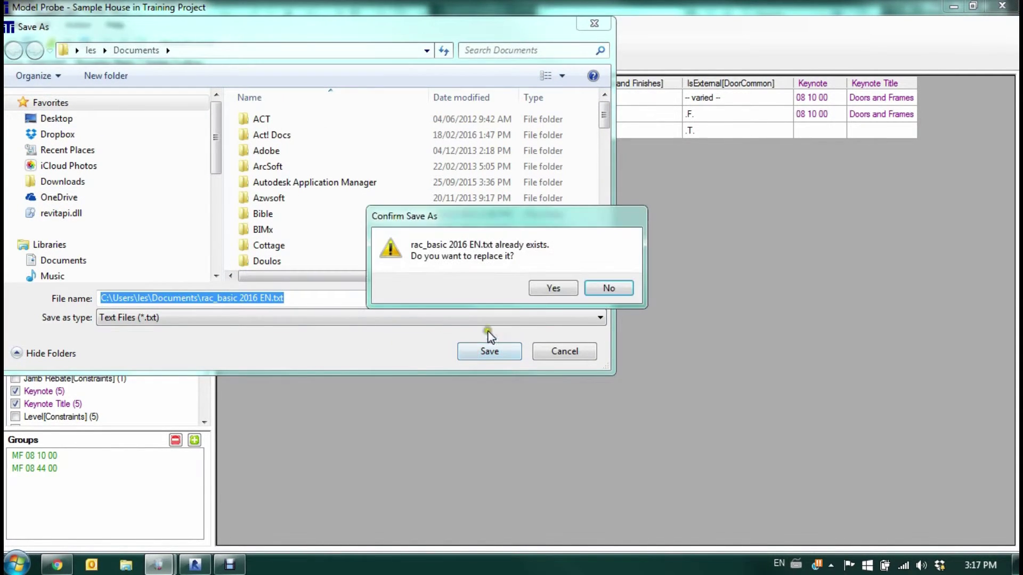
{"action": "left_click", "coordinate": [554, 289]}
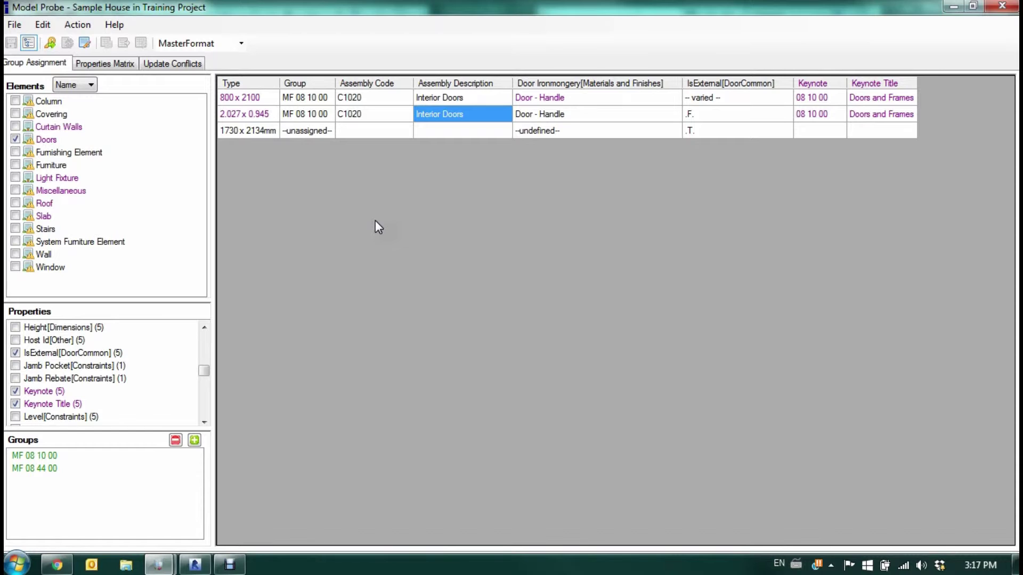
- Switch to Revit and load the exported text file with the SpecEdit Import Model Updates add-in
{"action": "left_click", "coordinate": [282, 152]}
{"action": "mouse_move", "coordinate": [192, 568]}
{"action": "left_click", "coordinate": [192, 568]}
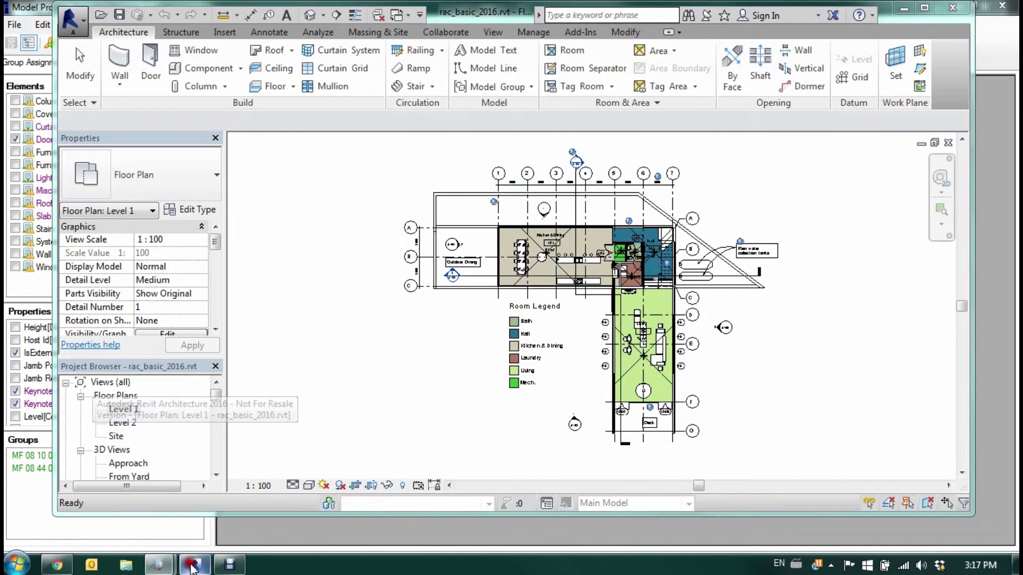
{"action": "left_click", "coordinate": [923, 8]}
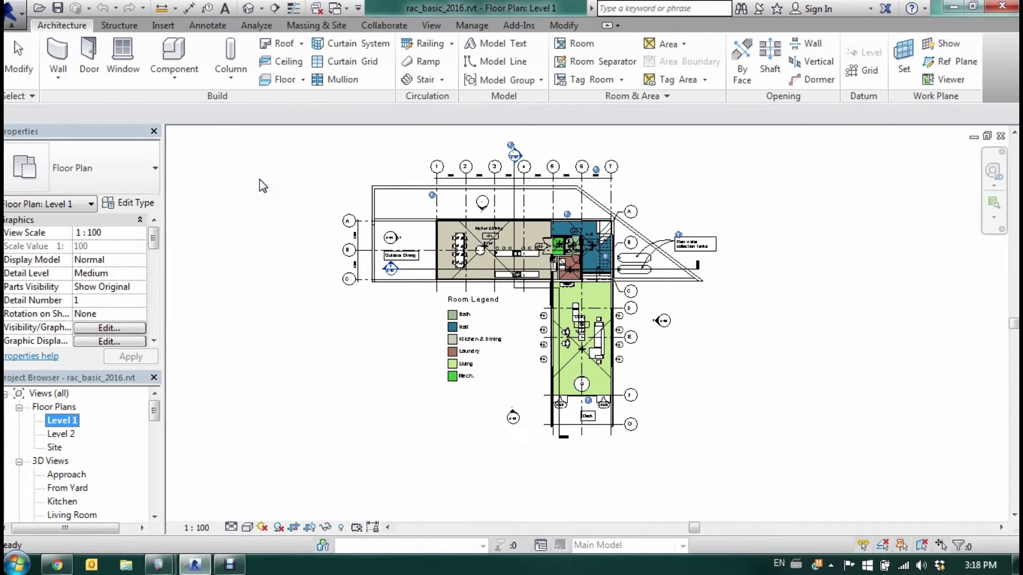
{"action": "left_click", "coordinate": [518, 26]}
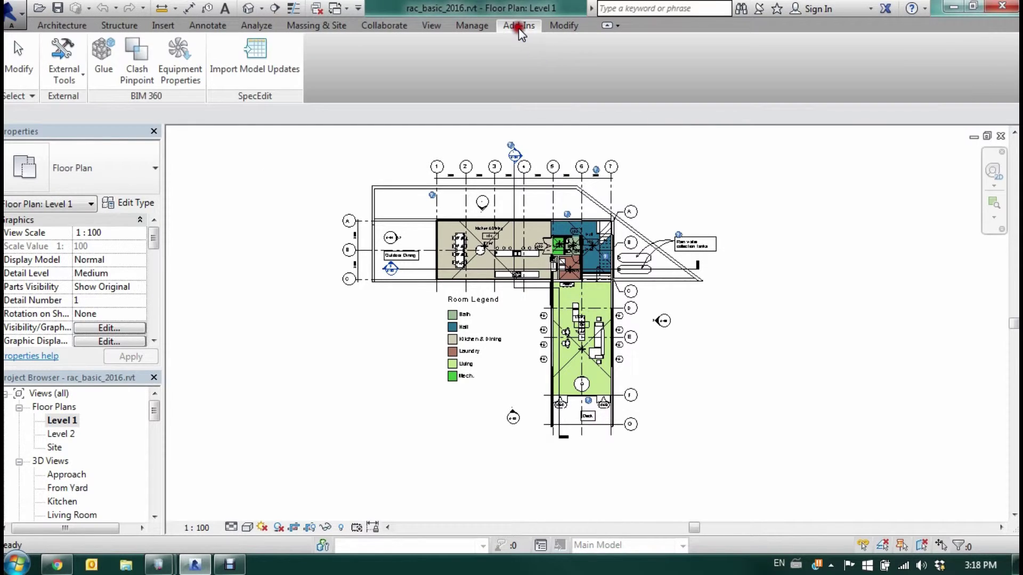
{"action": "left_click", "coordinate": [263, 58]}
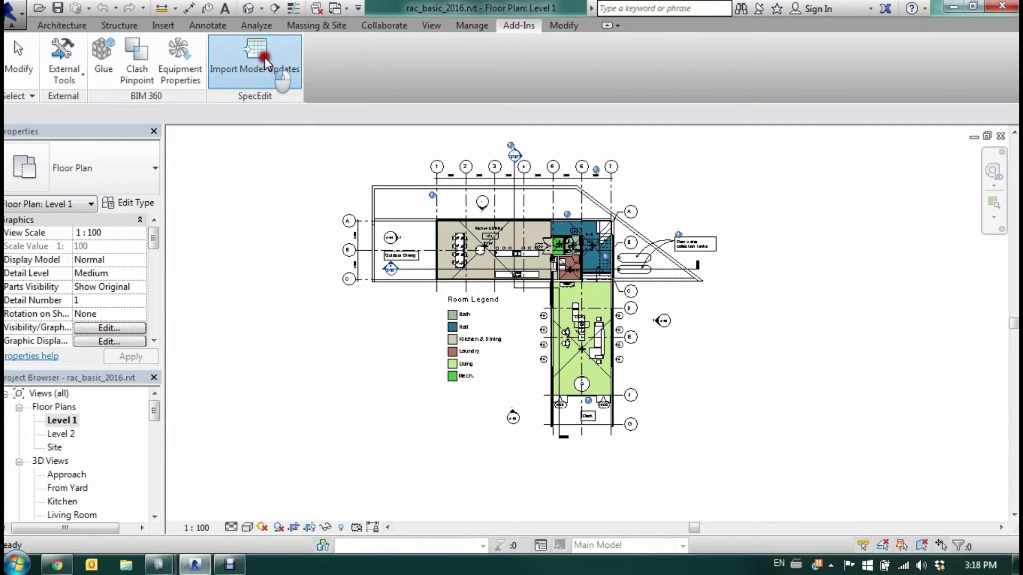
{"action": "left_click_drag", "start_coordinate": [730, 234], "coordinate": [728, 397]}
{"action": "double_click", "coordinate": [564, 402]}
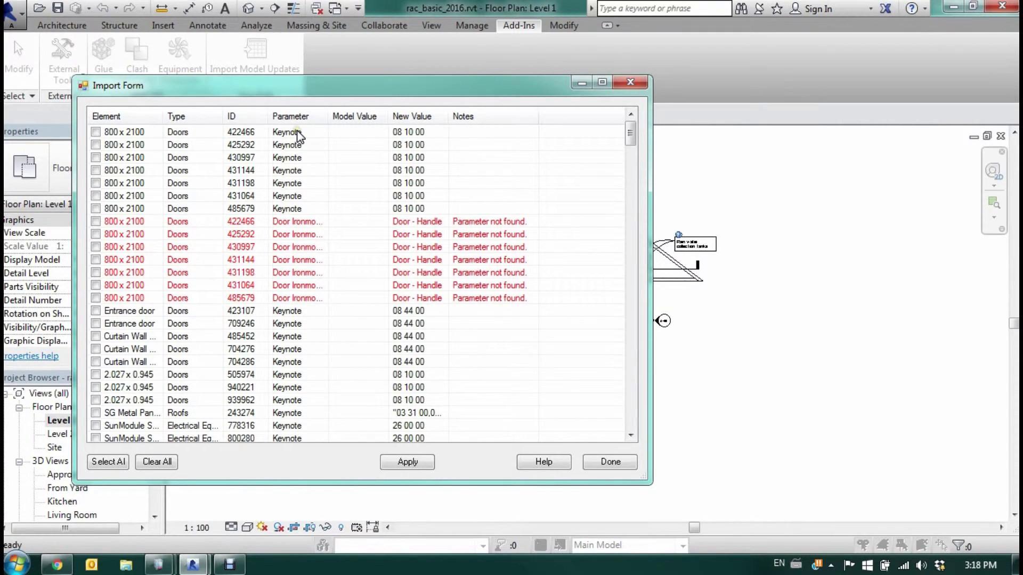
- Apply the 08 10 00 Keynote update to the second through fifth 800 x 2100 doors in the import list
{"action": "left_click_drag", "start_coordinate": [630, 136], "coordinate": [650, 133]}
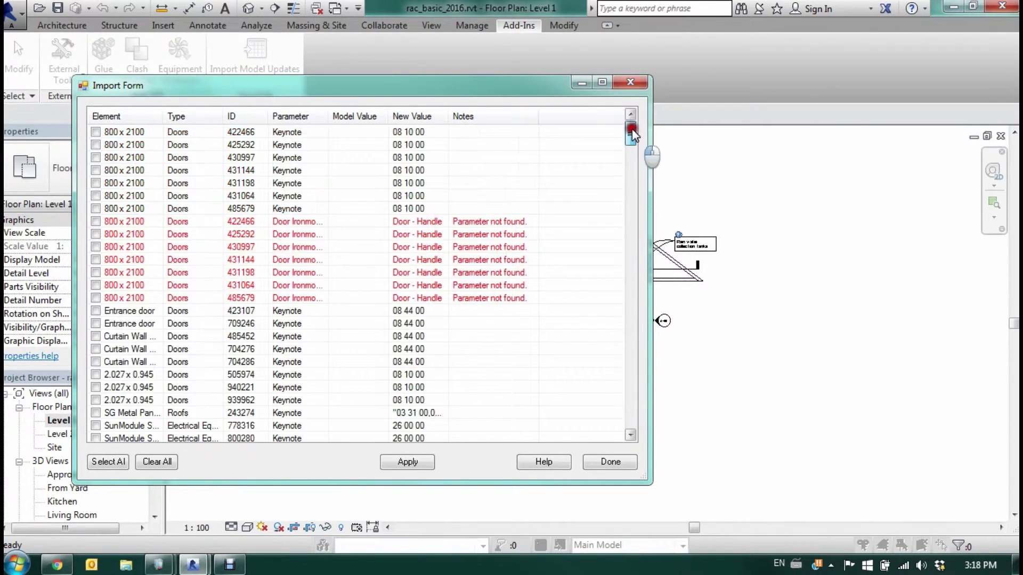
{"action": "left_click", "coordinate": [350, 134]}
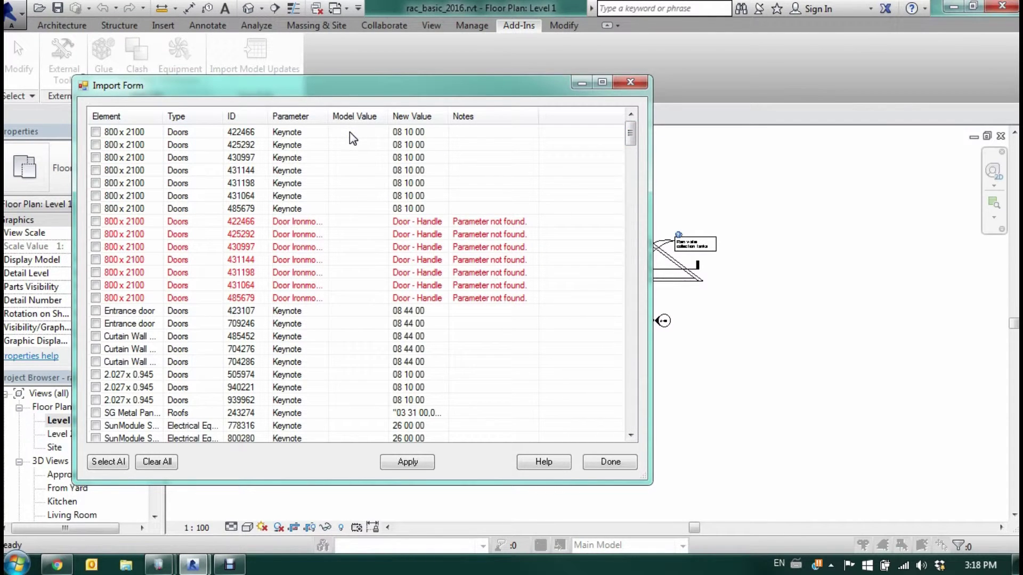
{"action": "left_click", "coordinate": [416, 131]}
{"action": "left_click", "coordinate": [455, 183]}
{"action": "left_click", "coordinate": [95, 144]}
{"action": "left_click", "coordinate": [95, 157]}
{"action": "left_click", "coordinate": [95, 170]}
{"action": "left_click", "coordinate": [96, 182]}
{"action": "left_click", "coordinate": [394, 470]}
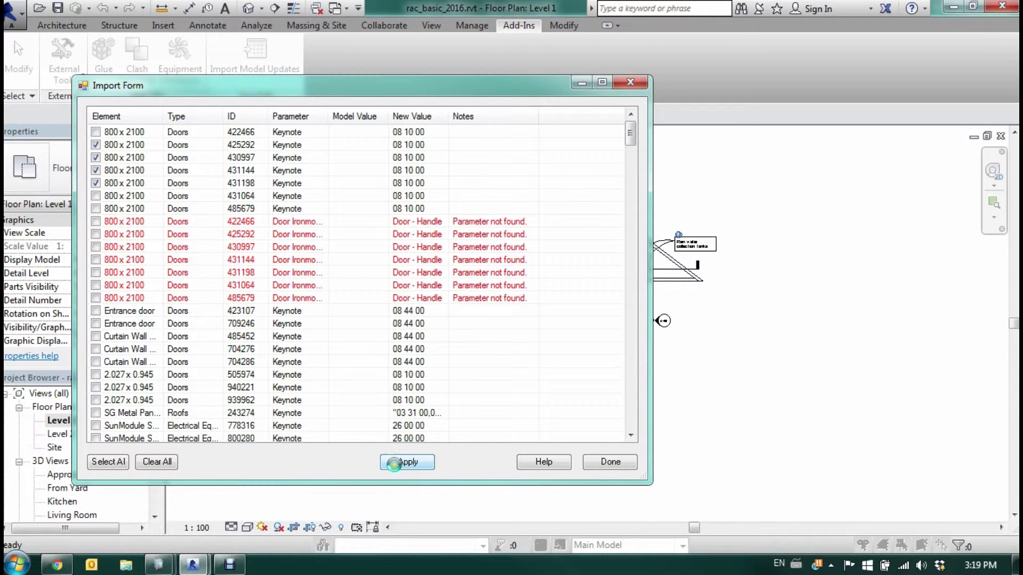
{"action": "left_click", "coordinate": [403, 461]}
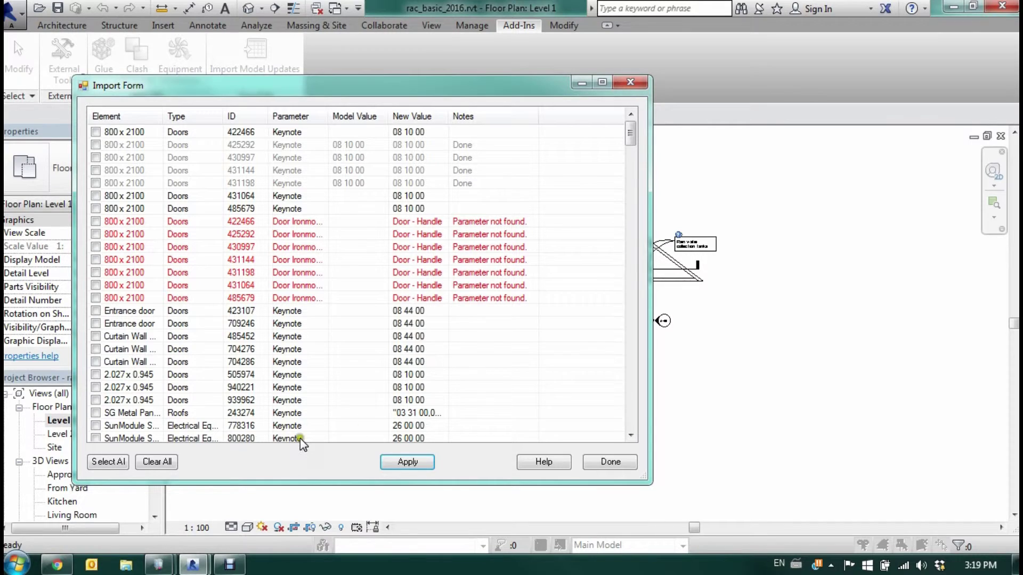
- Apply all remaining available updates to the model and close the import form
{"action": "left_click", "coordinate": [108, 462]}
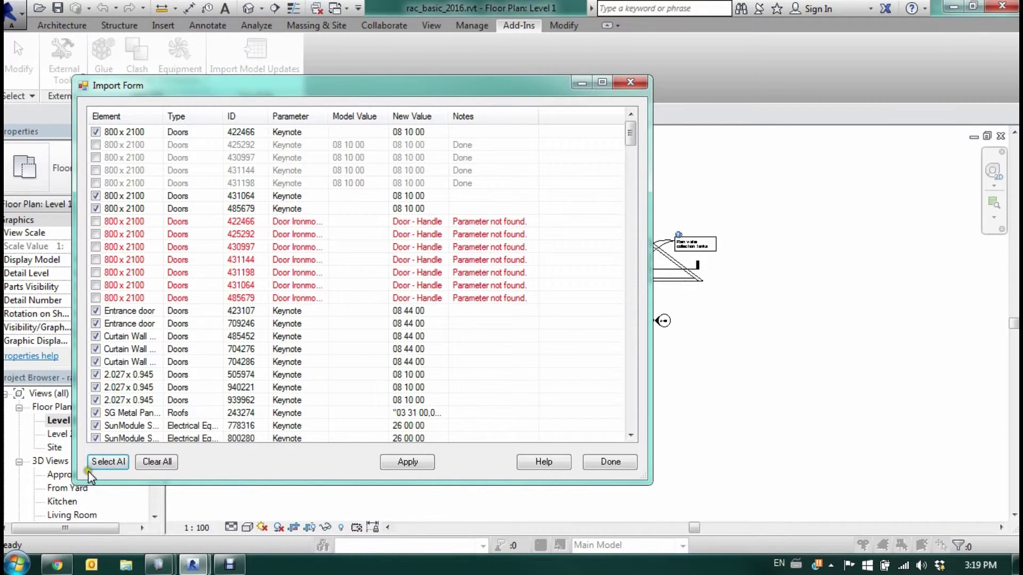
{"action": "left_click", "coordinate": [416, 464]}
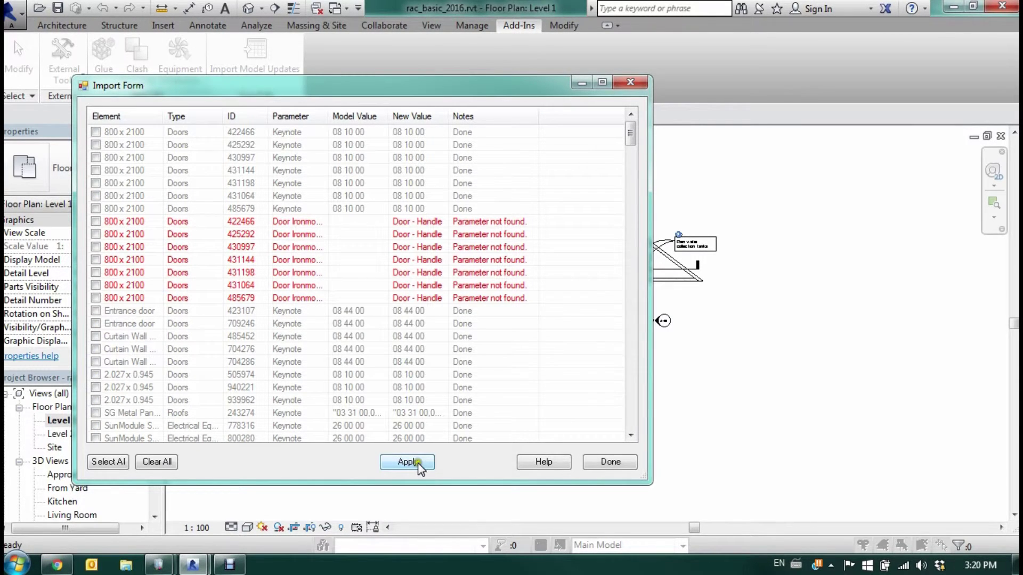
{"action": "left_click", "coordinate": [606, 463]}
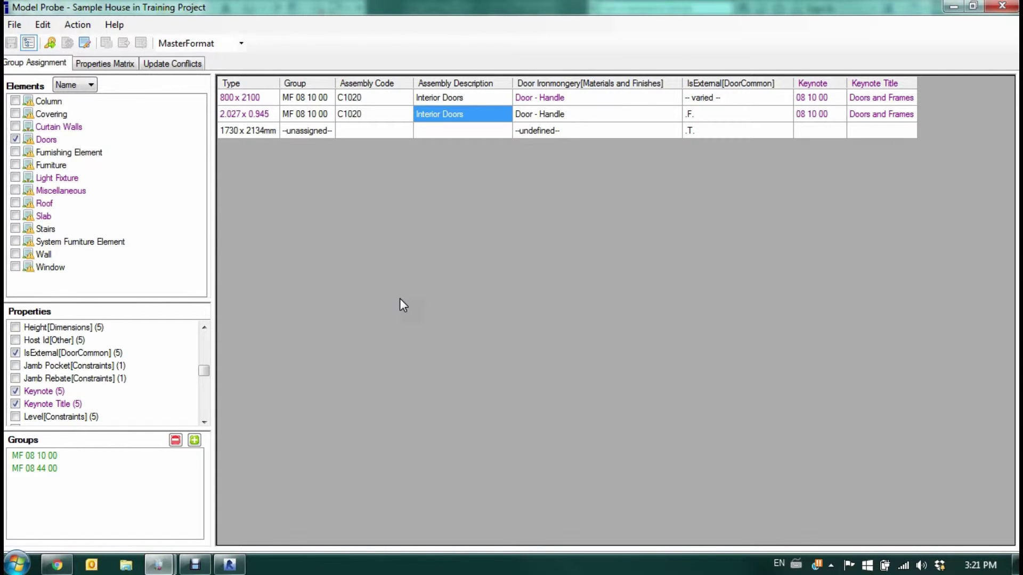
- Update the project model from rac_basic_2016 EN - Updates.ifc in the Documents folder and dismiss the completion message
{"action": "left_click", "coordinate": [14, 24]}
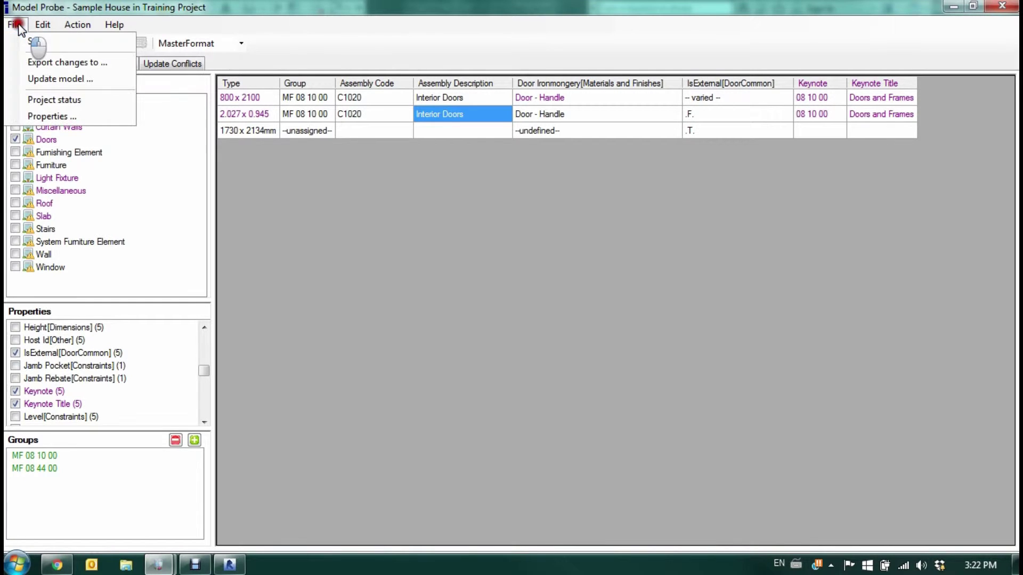
{"action": "left_click", "coordinate": [35, 80]}
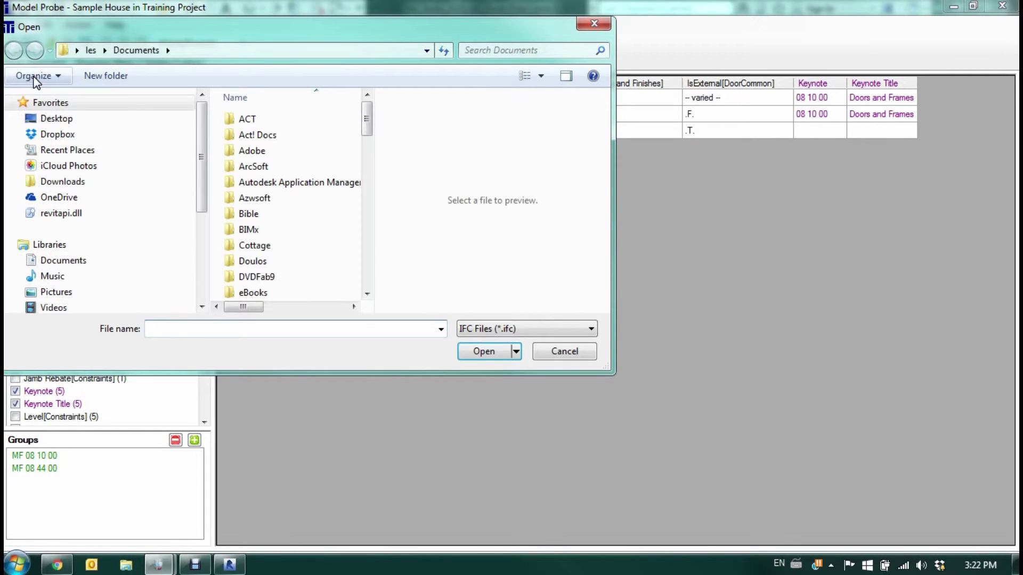
{"action": "scroll", "coordinate": [361, 197], "scroll_direction": "down", "scroll_amount": 15}
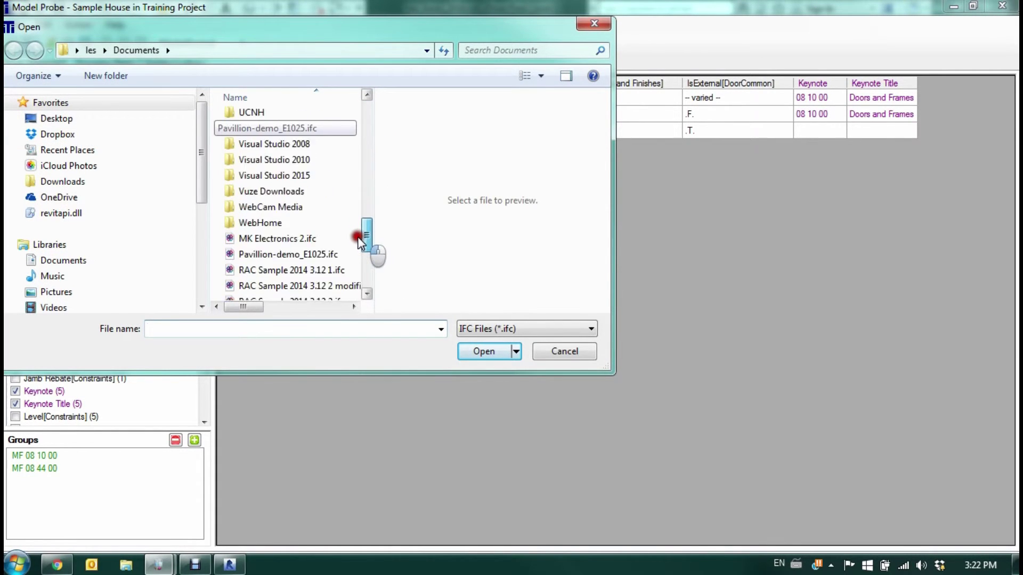
{"action": "scroll", "coordinate": [355, 251], "scroll_direction": "down", "scroll_amount": 3}
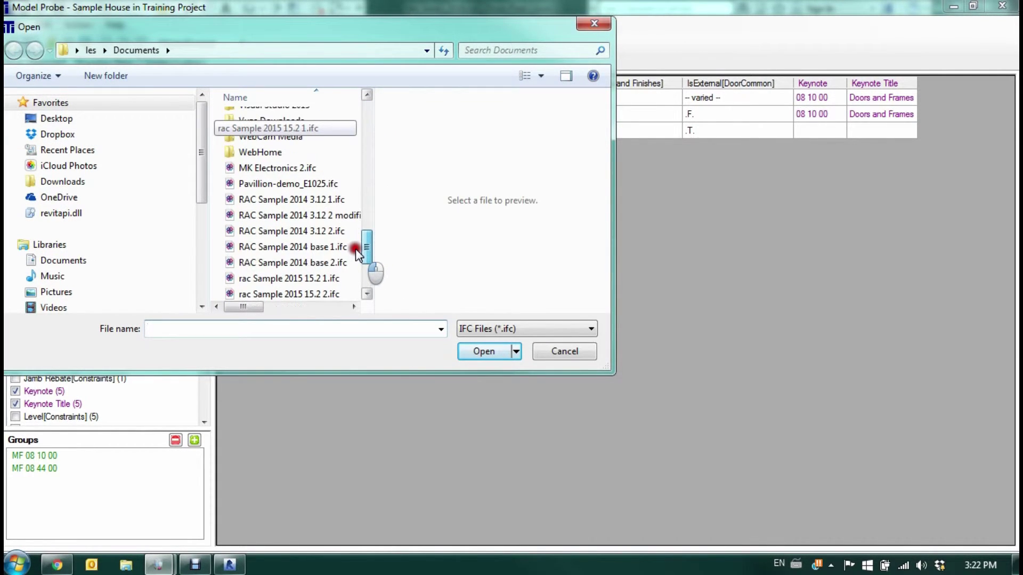
{"action": "scroll", "coordinate": [355, 263], "scroll_direction": "down", "scroll_amount": 2}
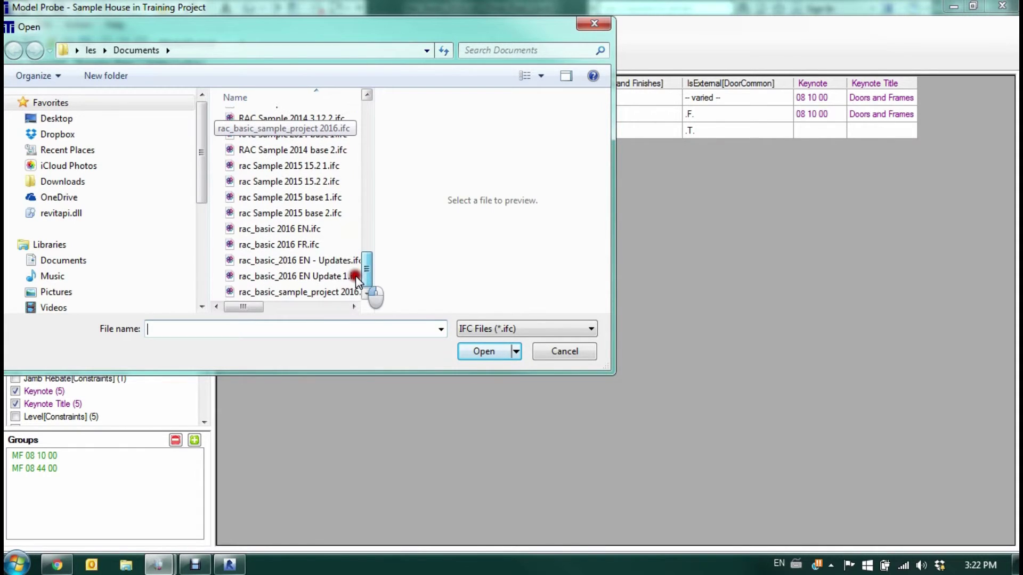
{"action": "left_click", "coordinate": [337, 261]}
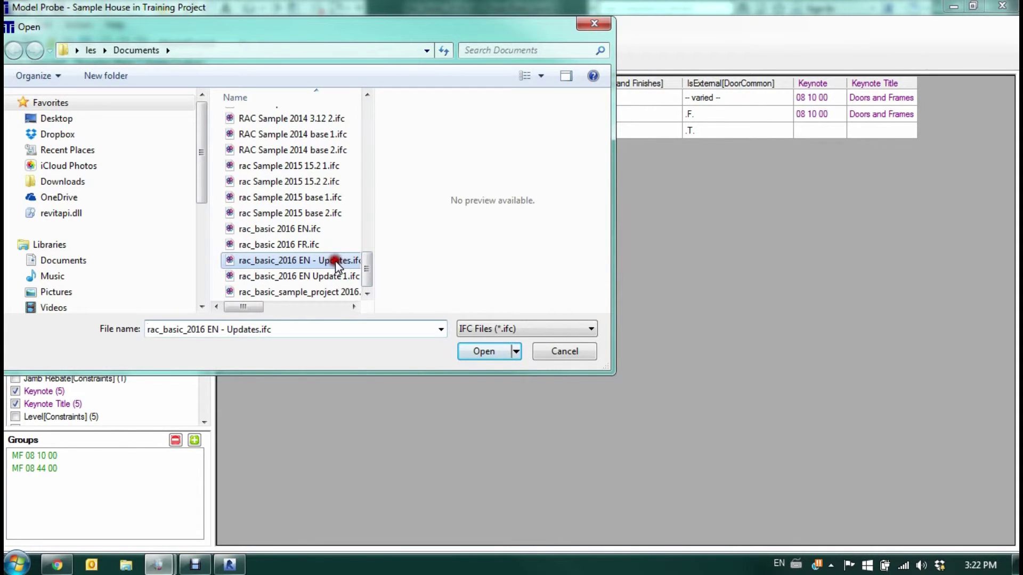
{"action": "left_click", "coordinate": [486, 353]}
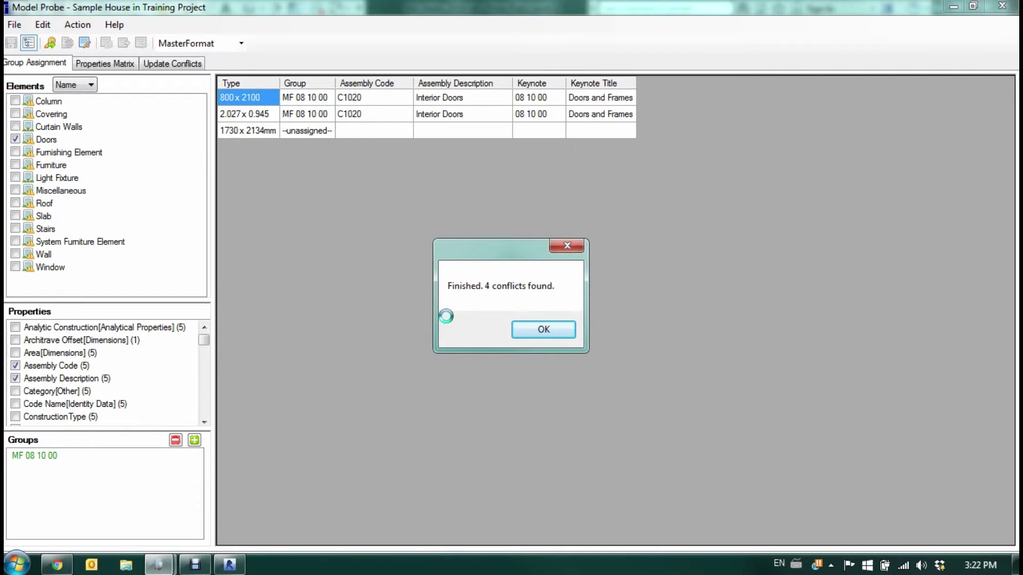
{"action": "left_click", "coordinate": [557, 329]}
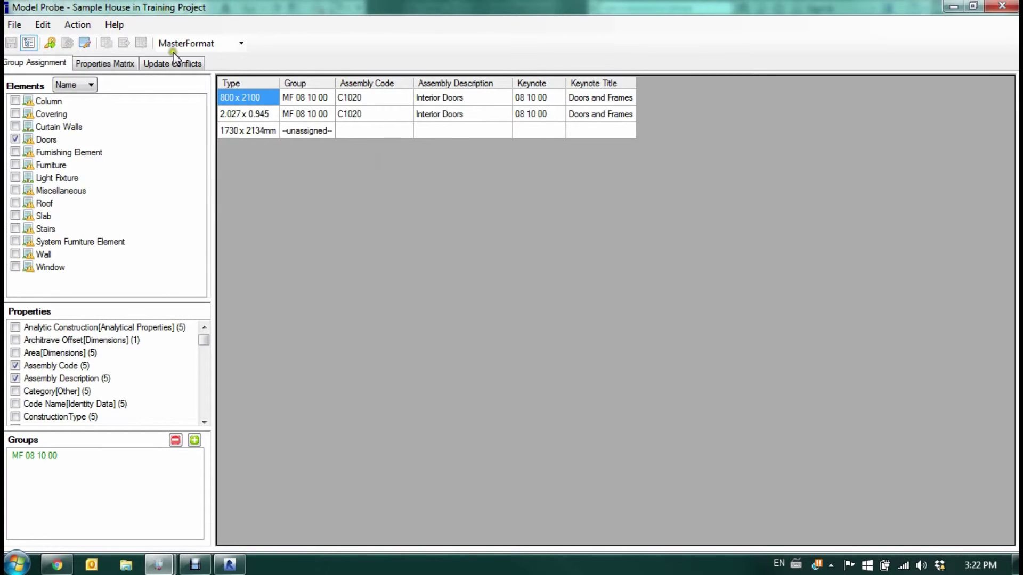
- Resolve all update conflicts for the 800 x 2100 doors' Door Ironmongery with the Keep action and apply the changes
{"action": "left_click", "coordinate": [180, 65]}
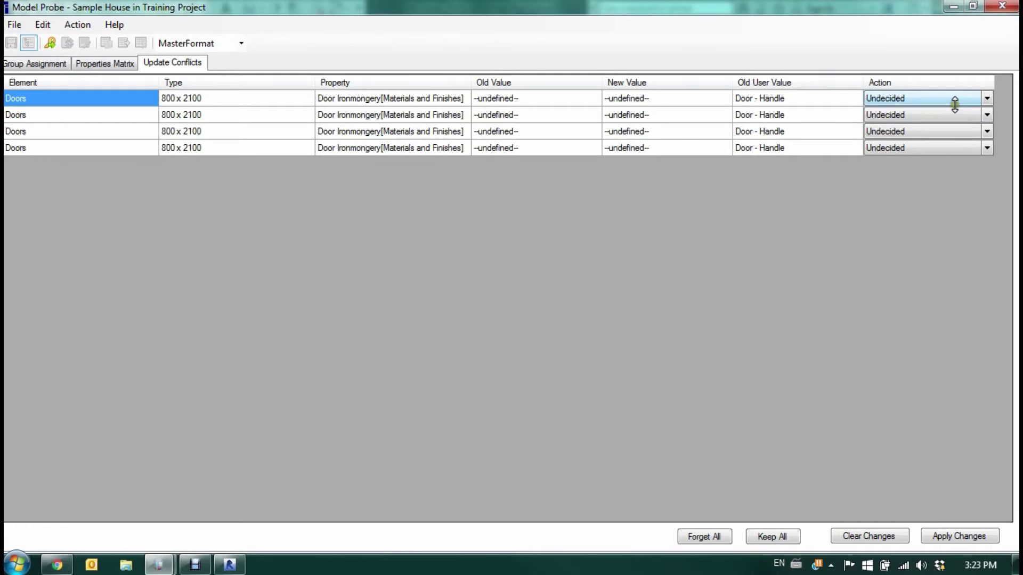
{"action": "left_click", "coordinate": [987, 99]}
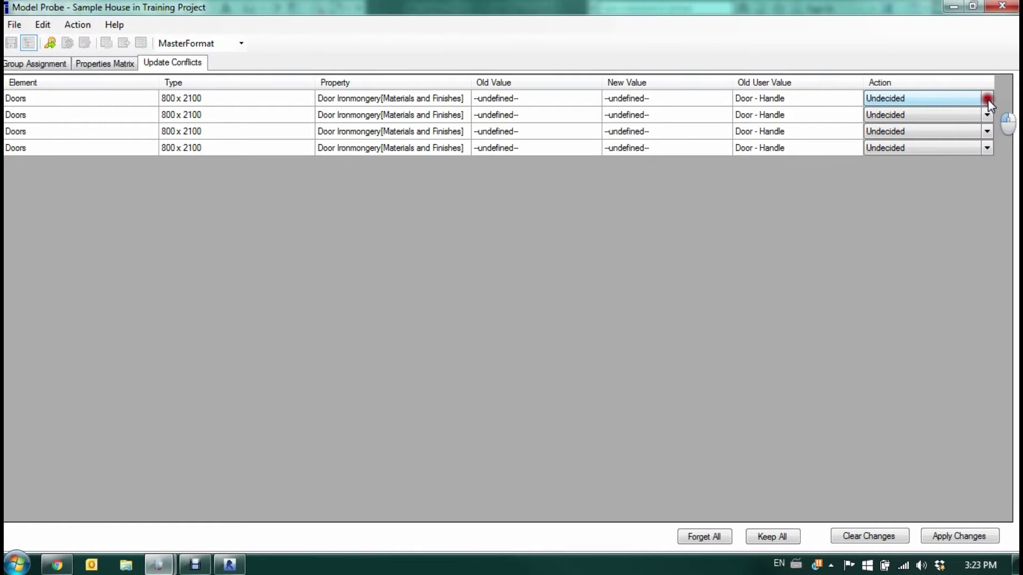
{"action": "left_click", "coordinate": [987, 99]}
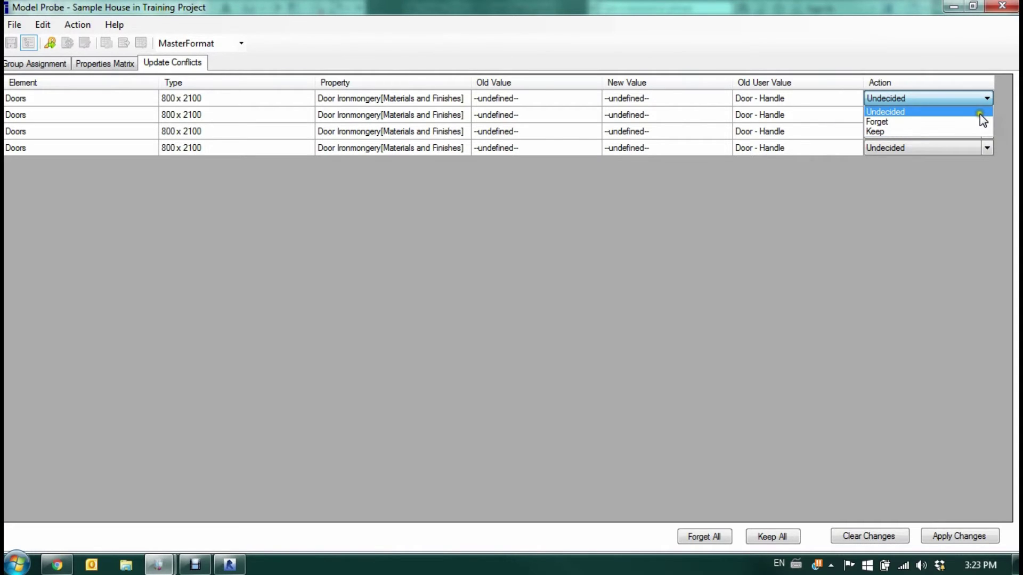
{"action": "left_click", "coordinate": [917, 201]}
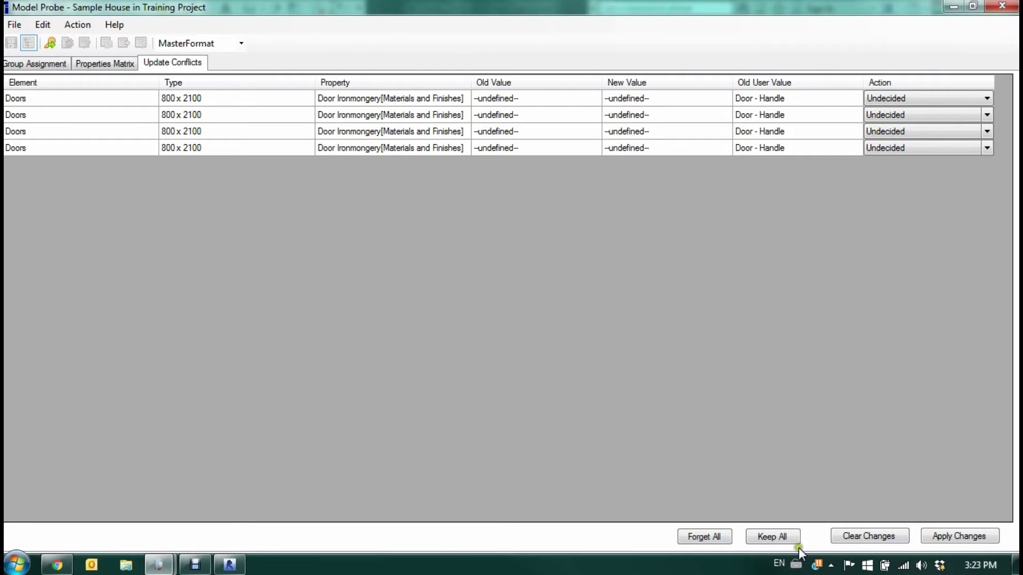
{"action": "left_click", "coordinate": [783, 538]}
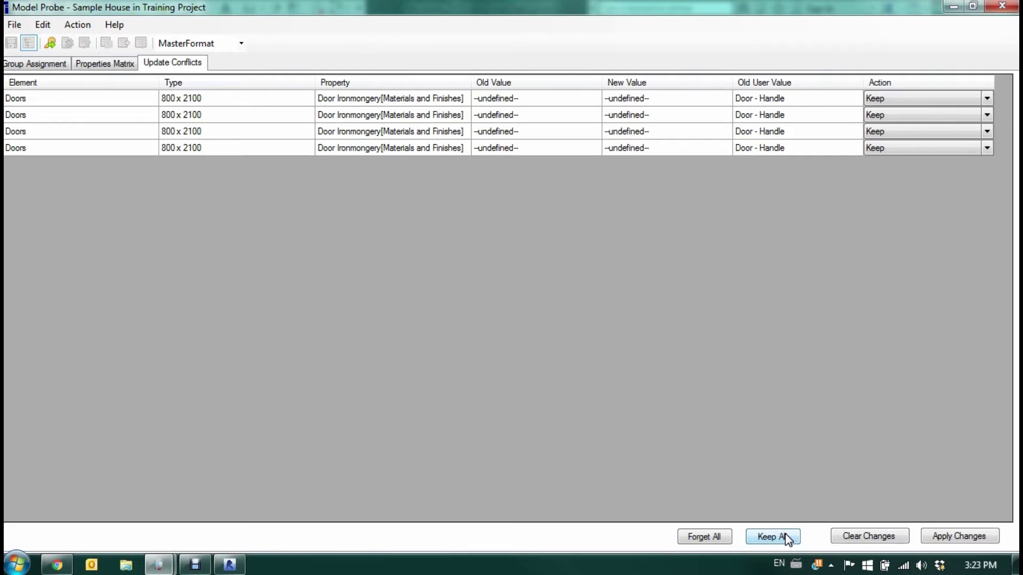
{"action": "left_click", "coordinate": [941, 538]}
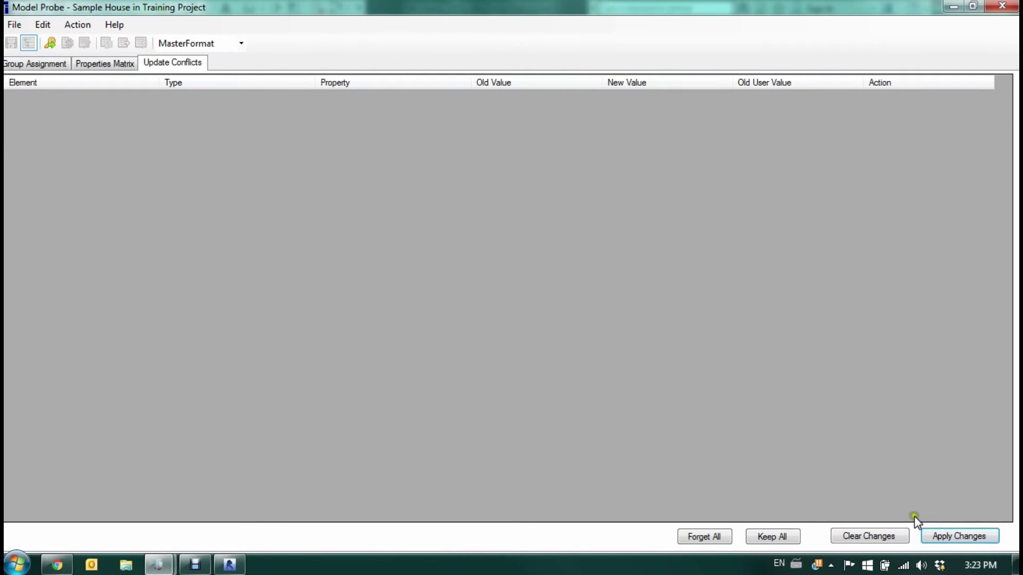
- Return to the group assignment view and add the Door Ironmongery[Materials and Finishes] property to the Doors table
{"action": "left_click", "coordinate": [32, 63]}
{"action": "left_click", "coordinate": [15, 139]}
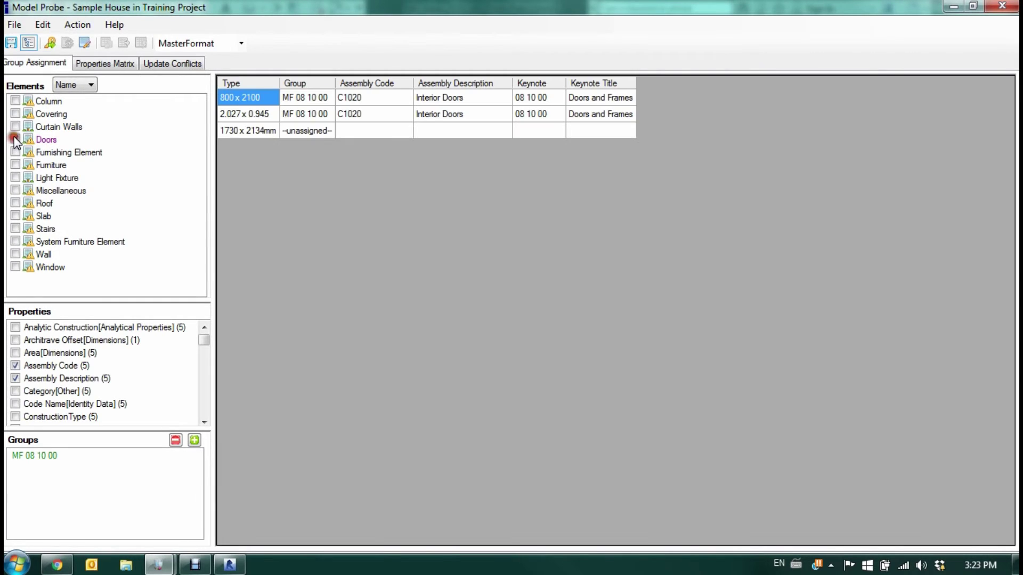
{"action": "left_click", "coordinate": [203, 393]}
{"action": "left_click", "coordinate": [15, 340]}
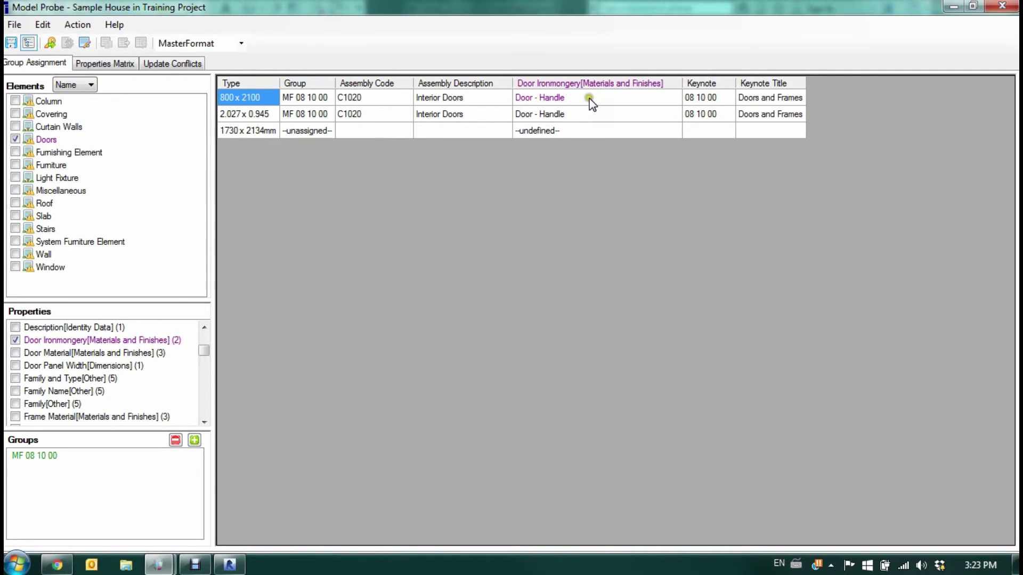
{"action": "mouse_move", "coordinate": [586, 99]}
- Examine the groups under Doors in the properties matrix, collapse them, and return to the group assignment view
{"action": "left_click", "coordinate": [104, 64]}
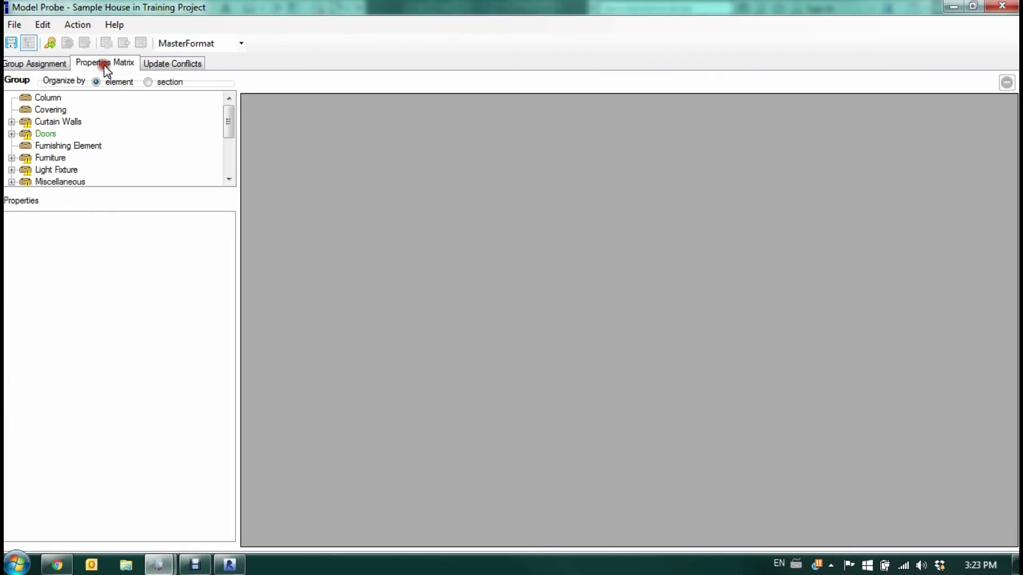
{"action": "left_click", "coordinate": [11, 134]}
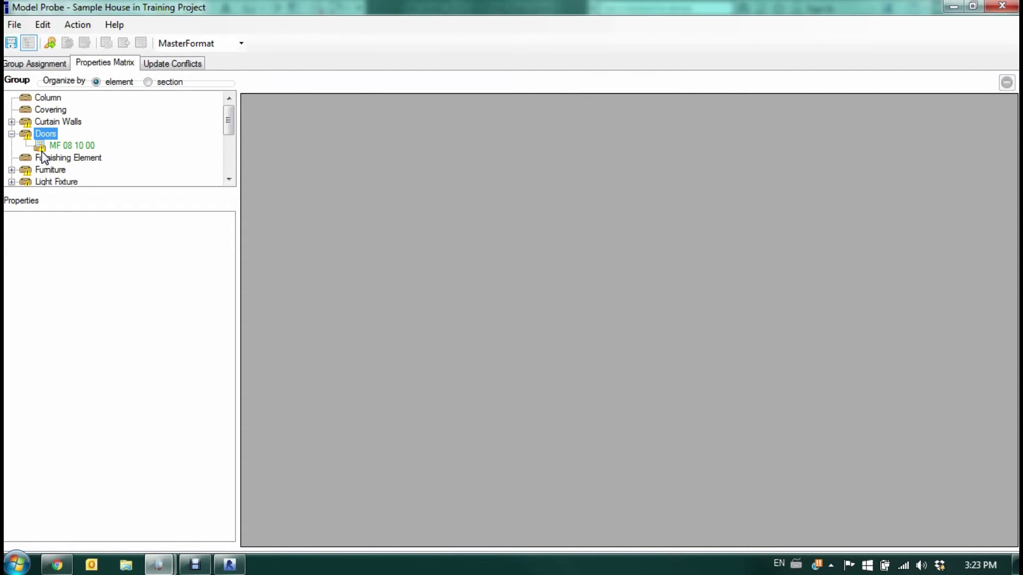
{"action": "left_click", "coordinate": [11, 134]}
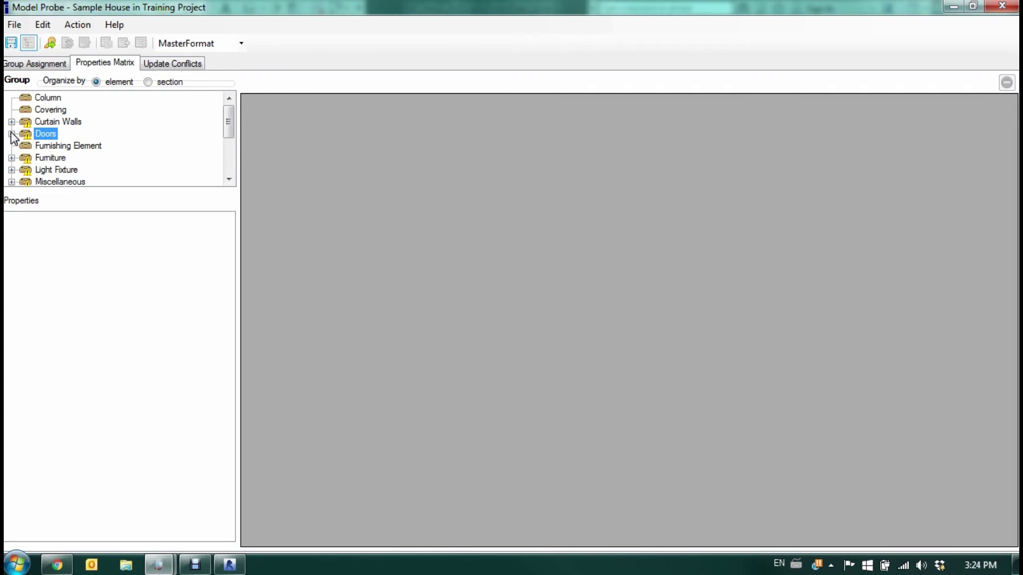
{"action": "left_click", "coordinate": [29, 65]}
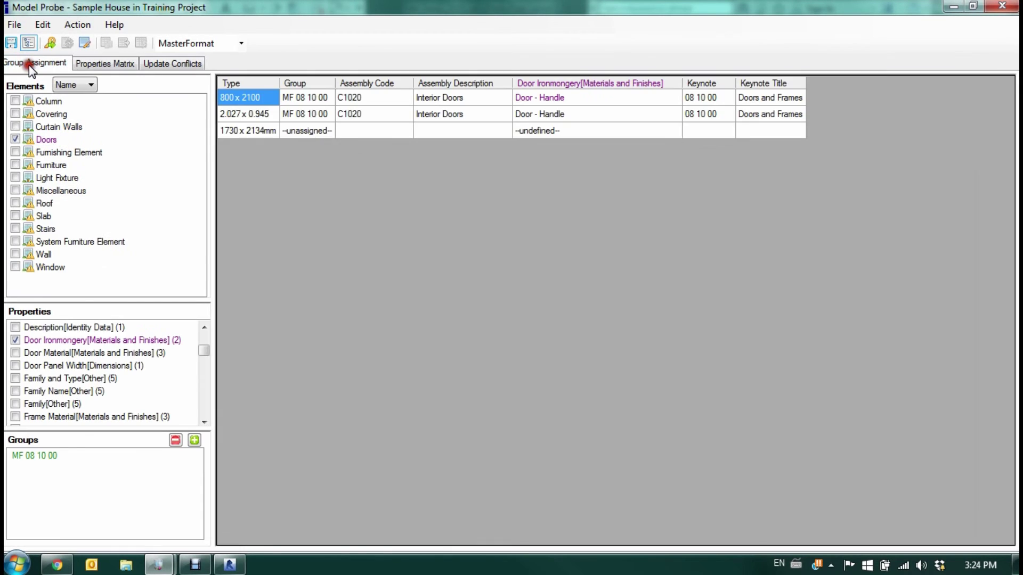